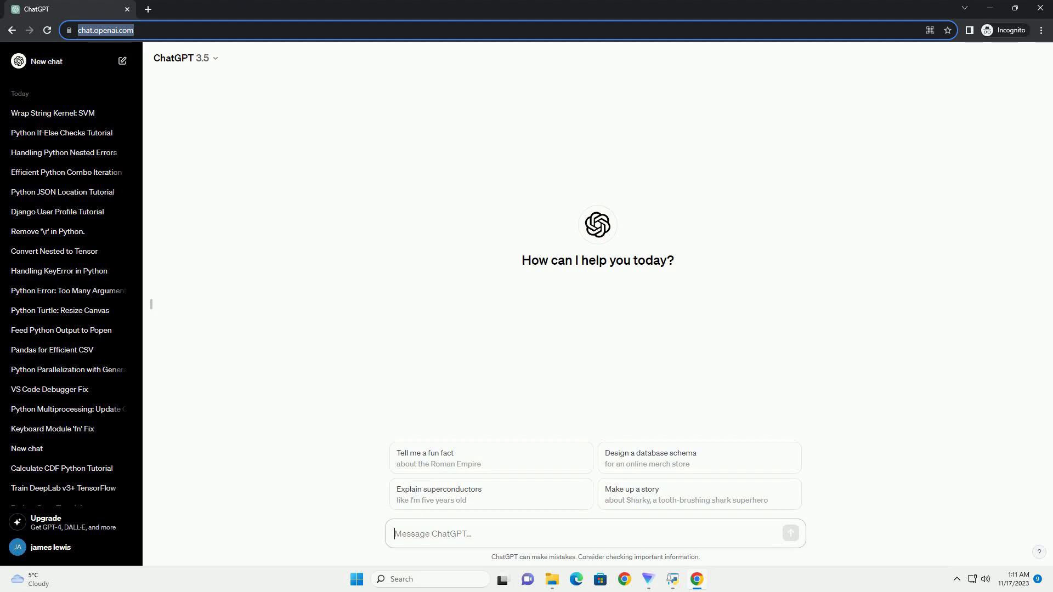
type("write an informative tutorial about Python: DynamoDB item to JSON with code example")
Step: Submit the prompt asking for a Python tutorial on converting DynamoDB items to JSON
key("Return")
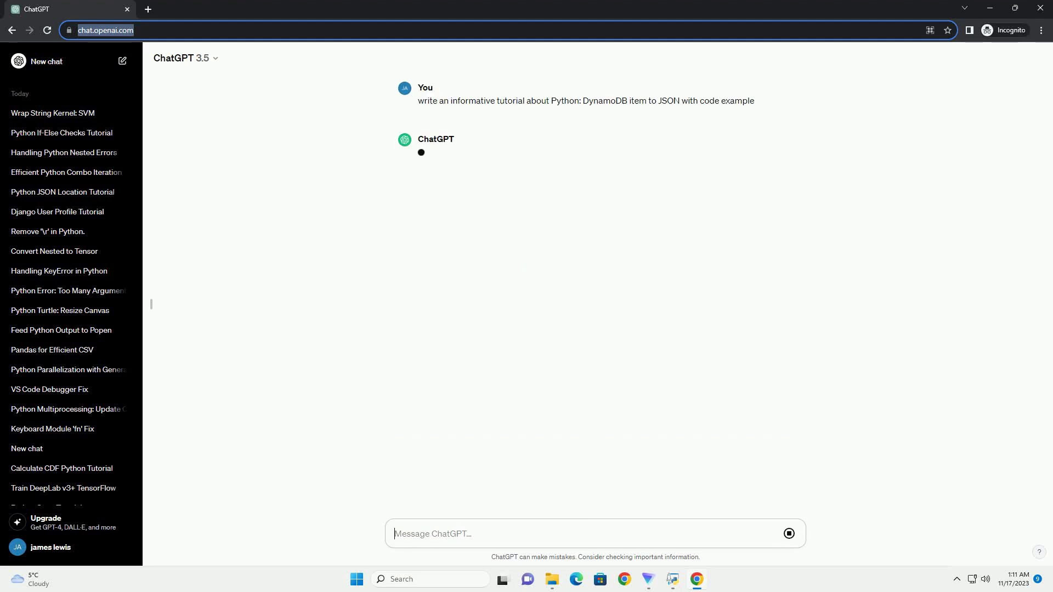